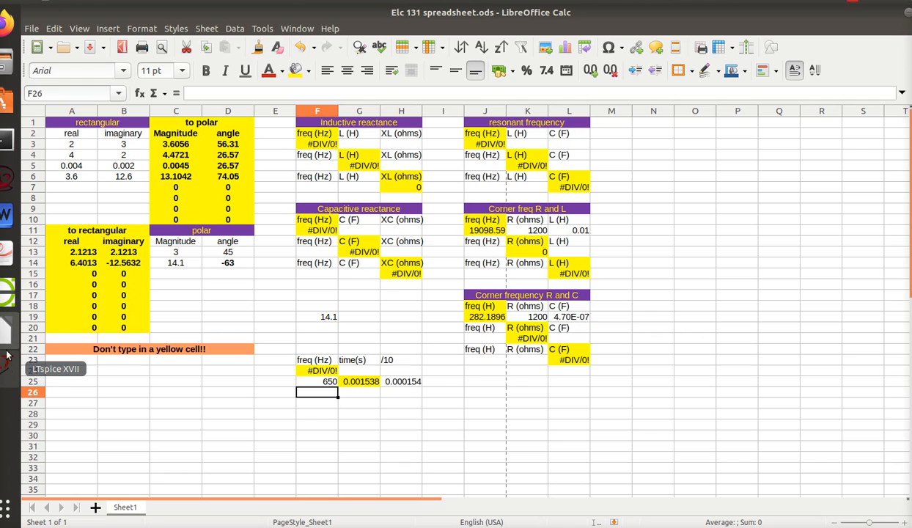
Check the 9-10 triangle wave question in the elc 131-24 document and close the old waveform plot in LTspice.
left_click(5, 329)
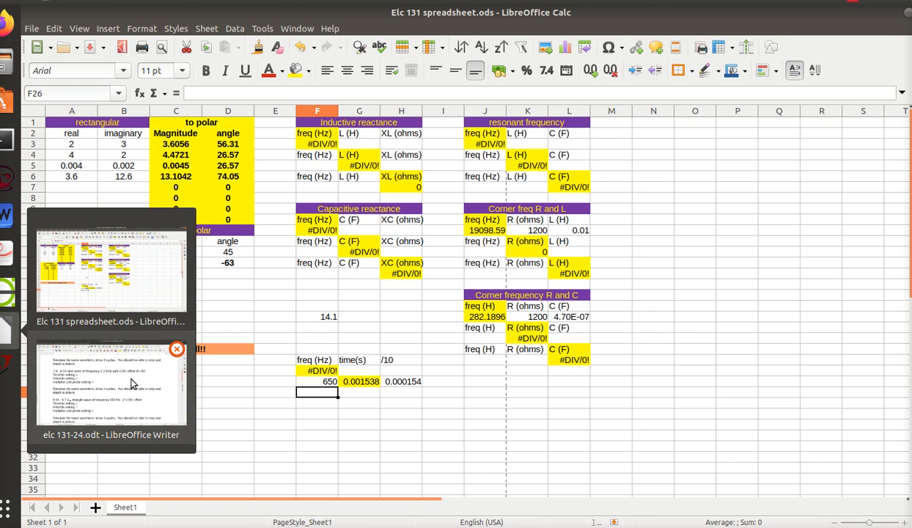
left_click(129, 371)
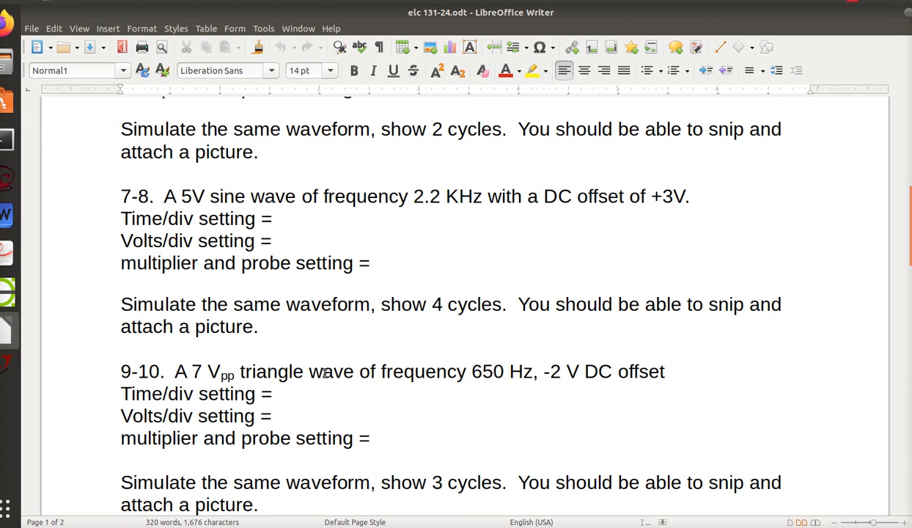
left_click(5, 359)
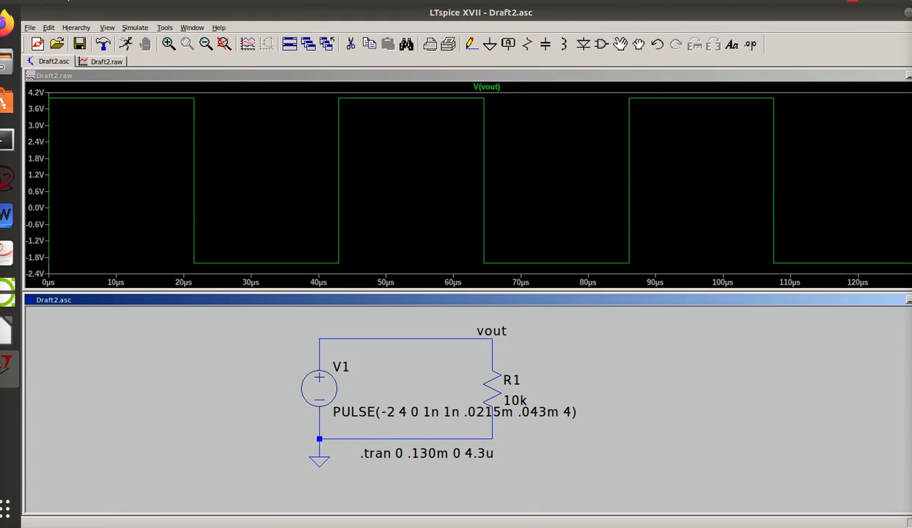
left_click(911, 76)
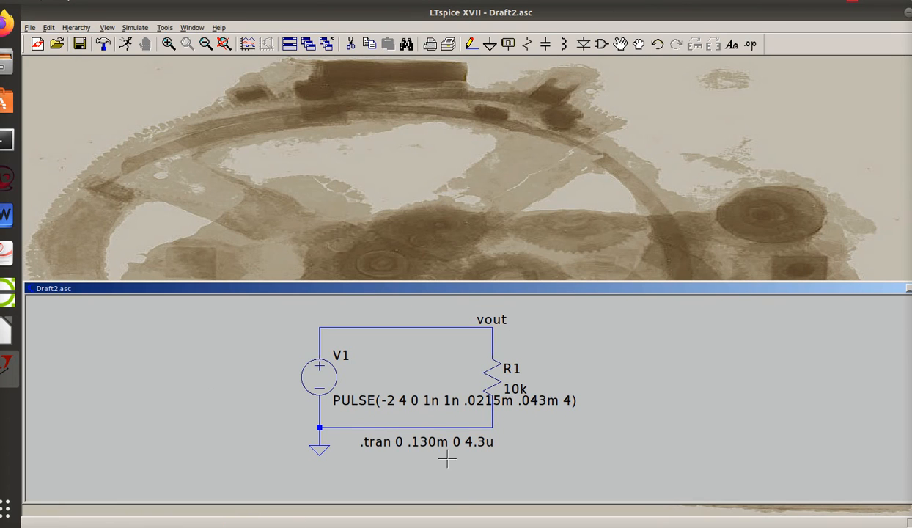
Set Ton of voltage source V1 to 1n and look up the 650 Hz period in the Elc 131 spreadsheet.
right_click(321, 378)
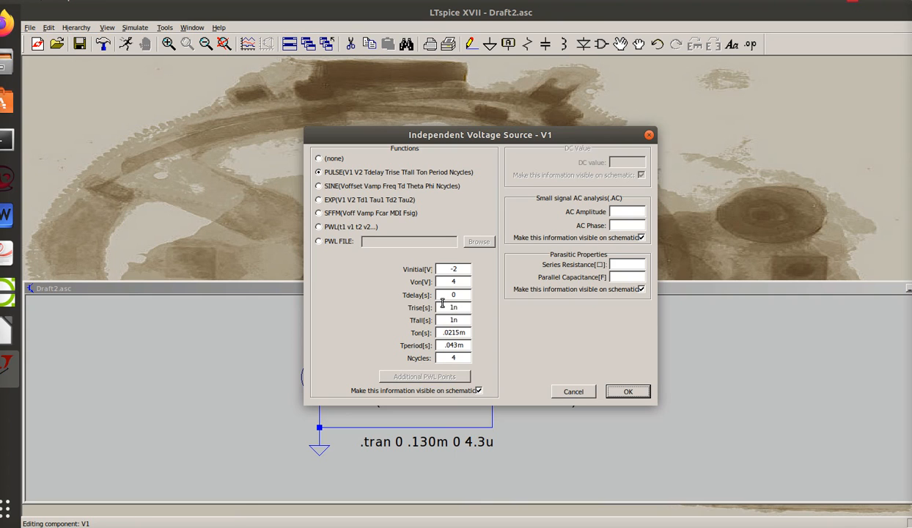
left_click(469, 333)
left_click(9, 330)
left_click(119, 363)
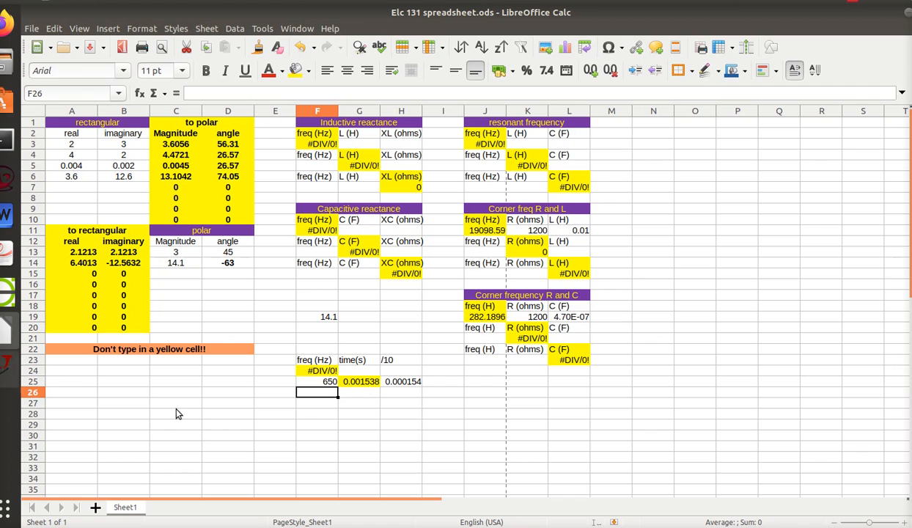
left_click(5, 367)
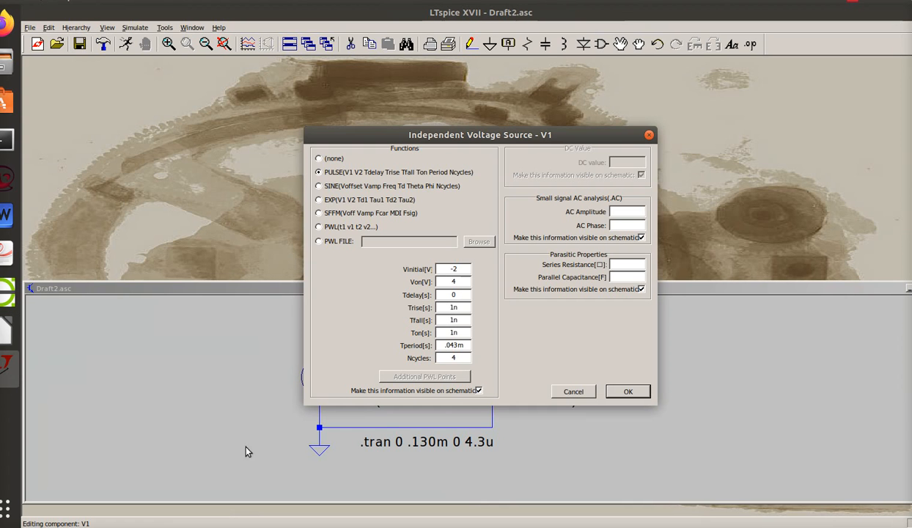
In LTspice, set V1's Tperiod to 1.5m and both its Trise and Tfall to .75m.
left_click(466, 346)
key("BackSpace")
key("BackSpace")
key("BackSpace")
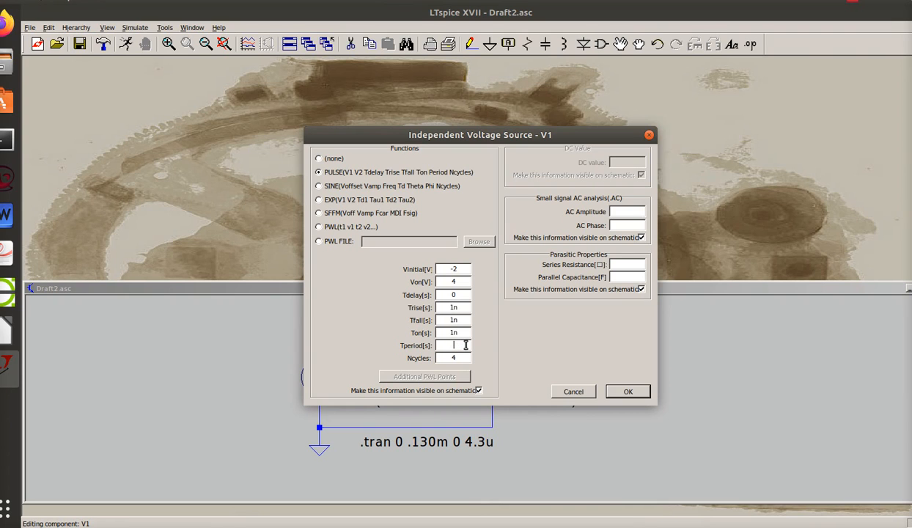
type("1.5m")
left_click(464, 320)
Set V1's Vinitial to -5.5 and Von to 1.5 according to question 9-10 in the document, and apply the source settings.
left_click(7, 339)
left_click(136, 397)
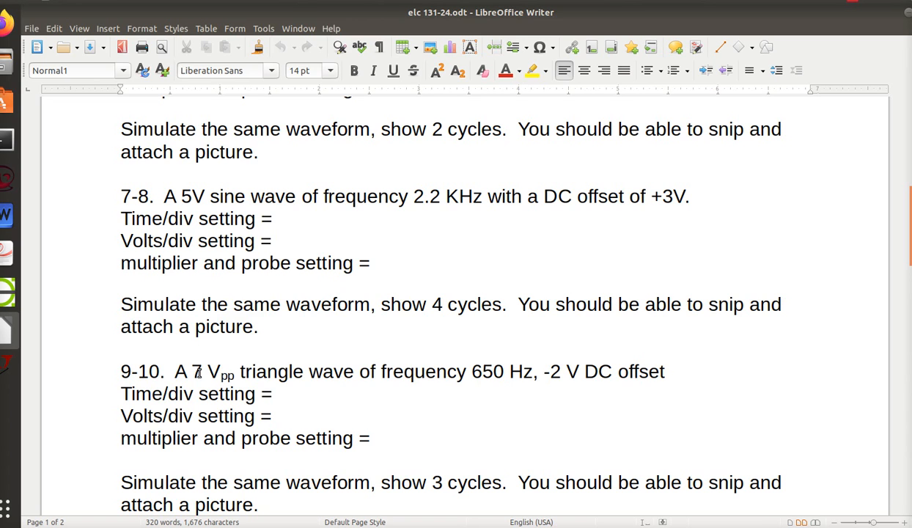
left_click(8, 359)
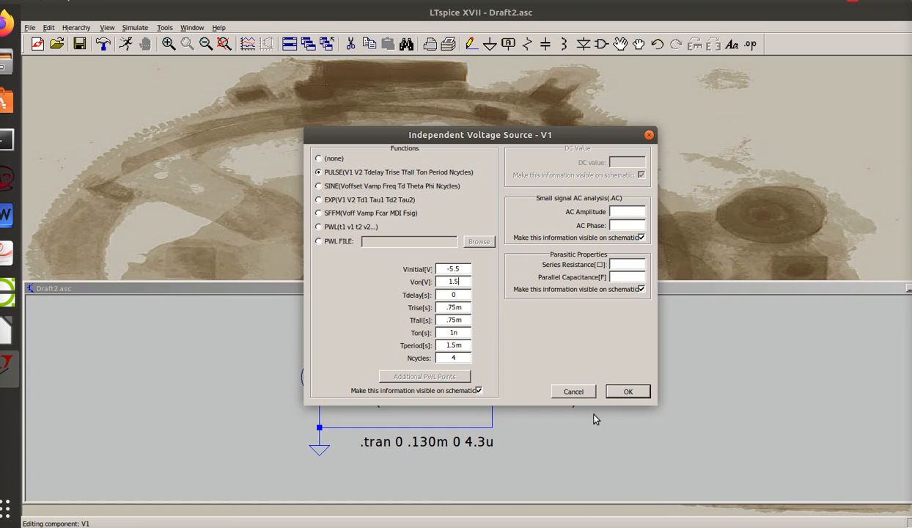
left_click(6, 330)
left_click(126, 301)
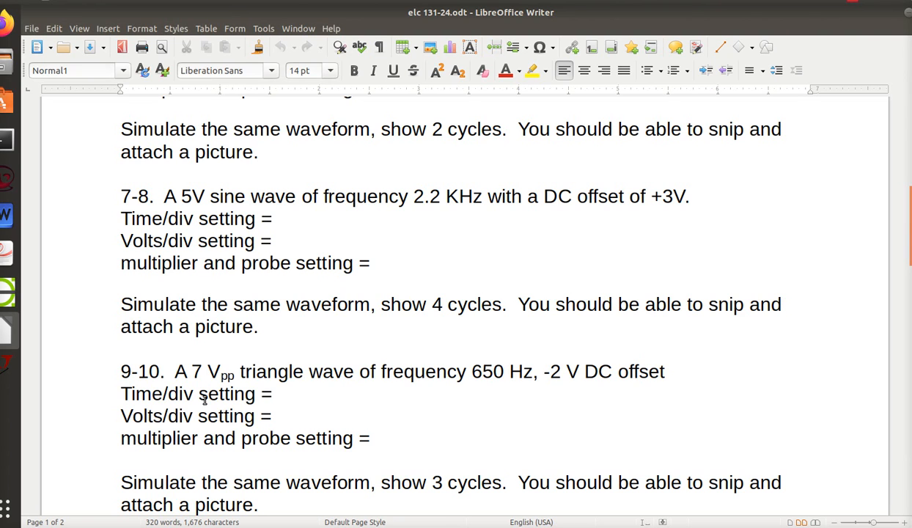
left_click(6, 360)
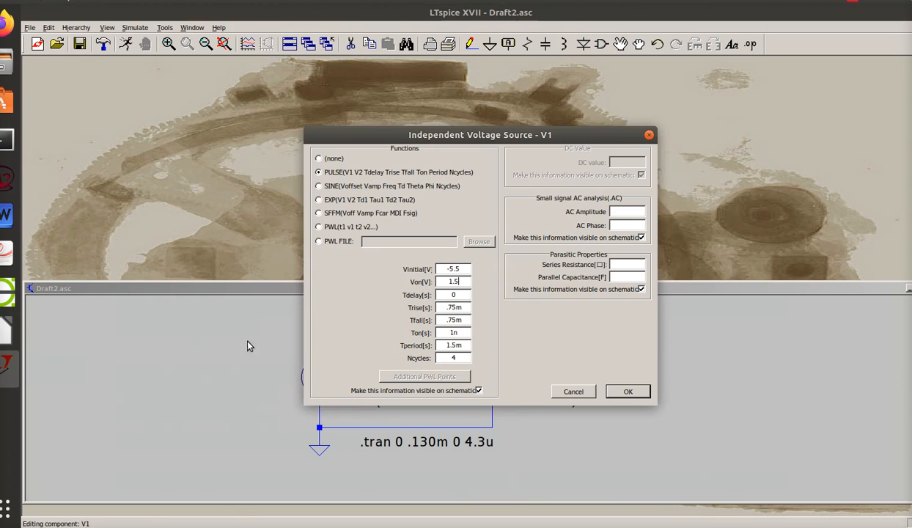
left_click(629, 391)
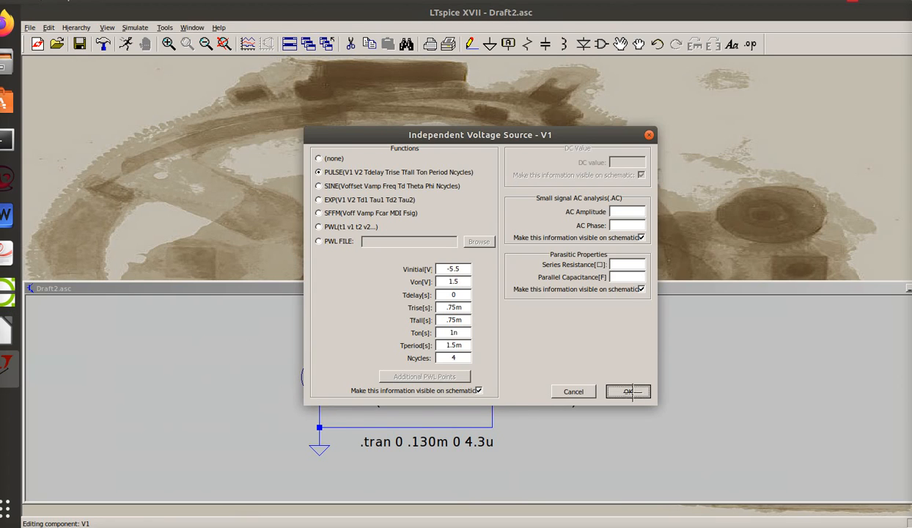
Set the transient simulation's stop time to 4.5m for three cycles, consulting the period in the Elc 131 spreadsheet.
left_click(132, 28)
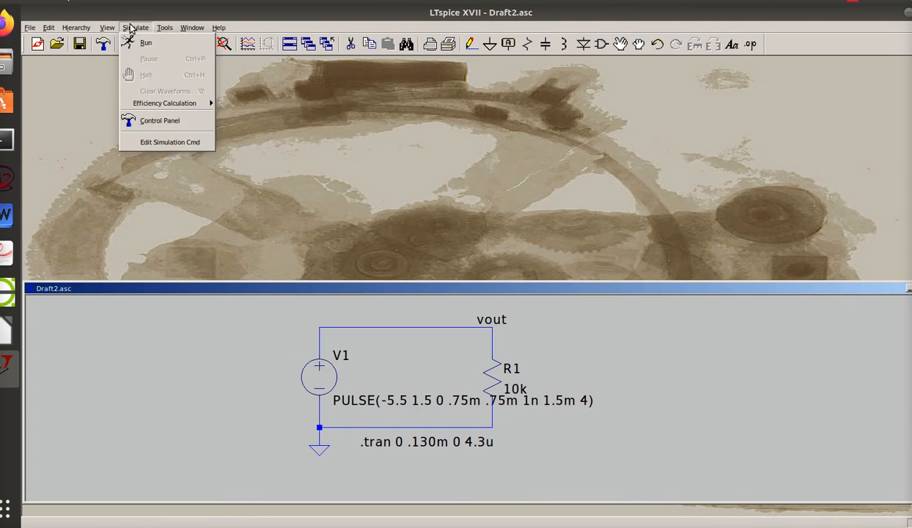
left_click(170, 142)
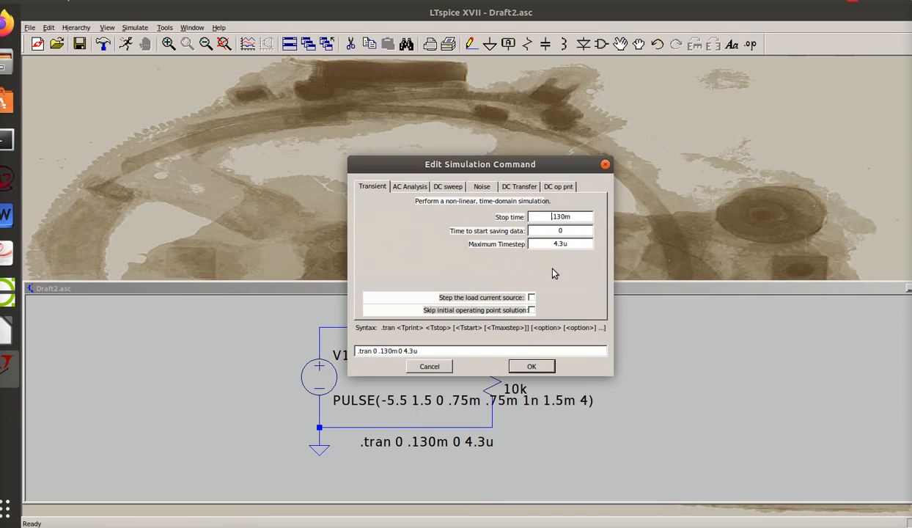
left_click(574, 216)
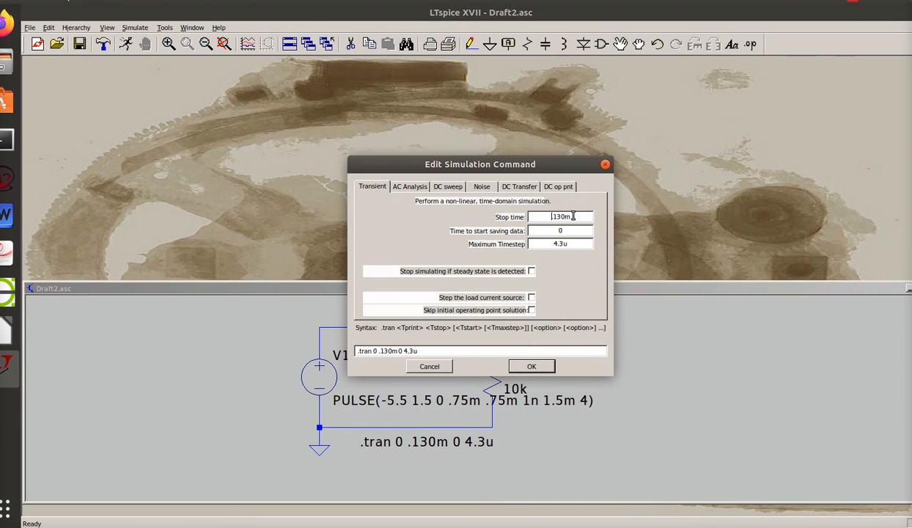
left_click(4, 340)
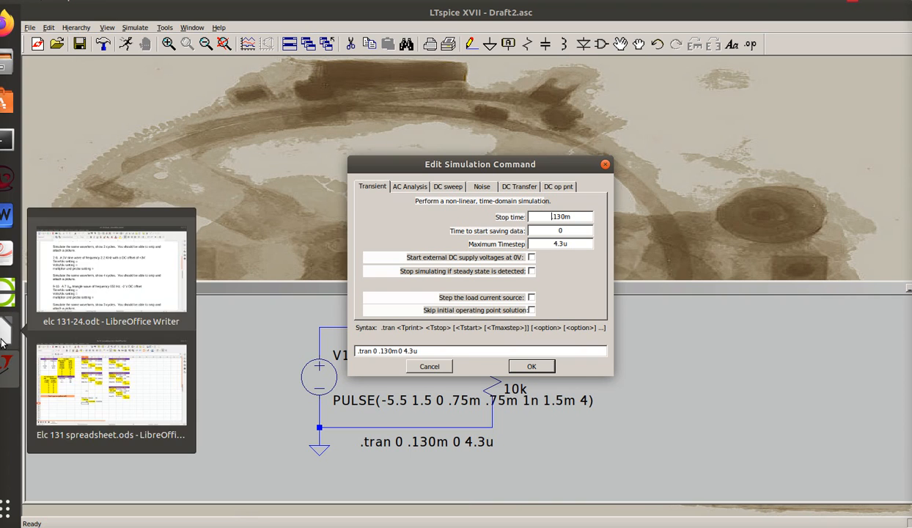
left_click(106, 381)
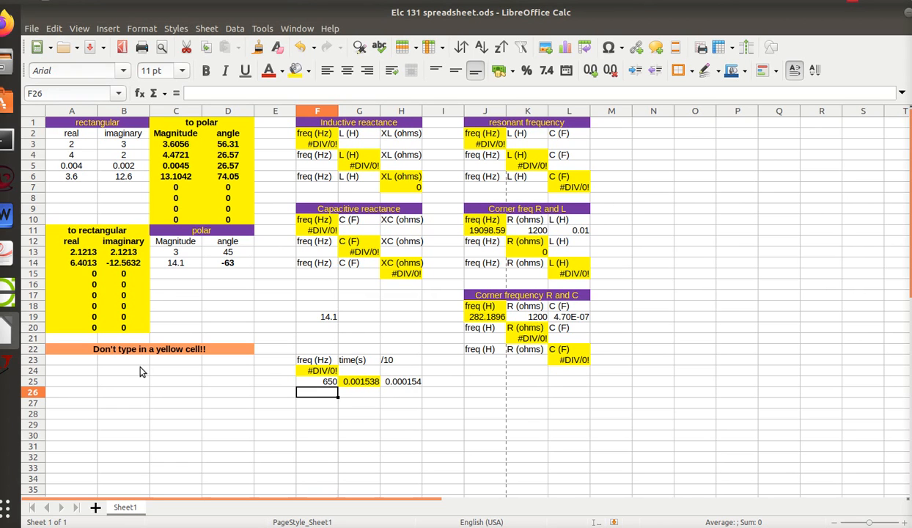
left_click(8, 363)
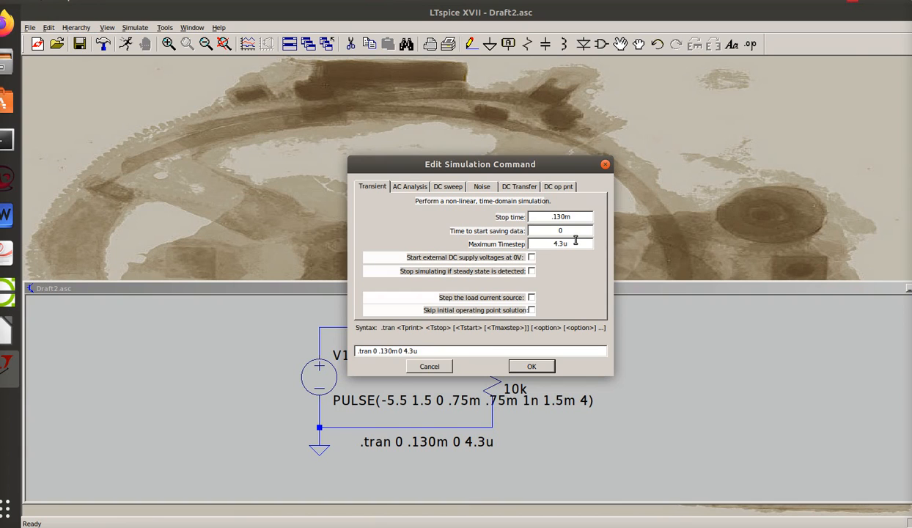
key("Delete")
key("Delete")
key("Delete")
key("Delete")
type("4.5")
Set the transient simulation's maximum timestep to 0.15m and apply the simulation command.
left_click(573, 244)
key("BackSpace")
key("BackSpace")
type("0.15m")
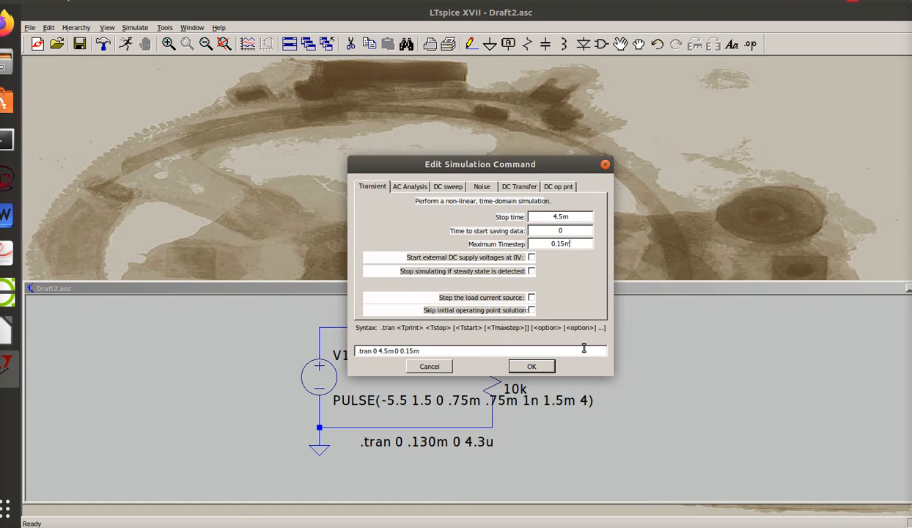
left_click(522, 361)
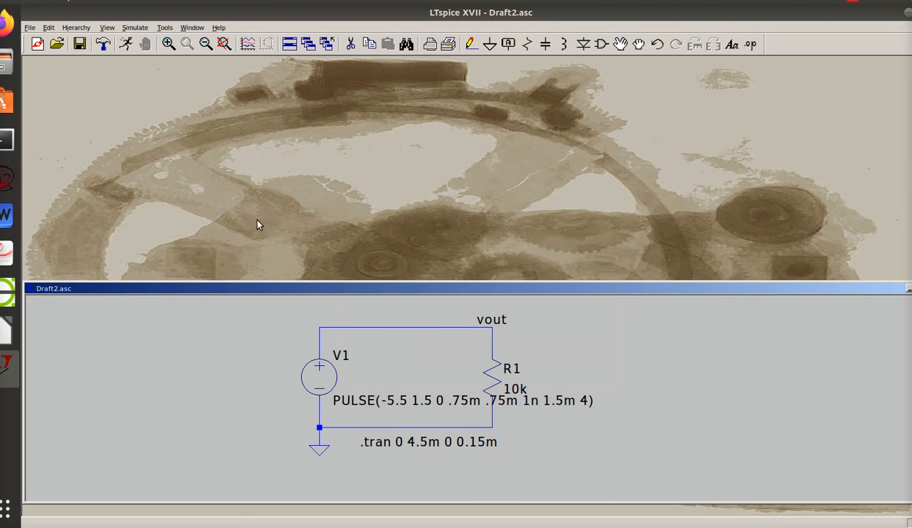
Run the simulation, plot the voltage at the vout node, and return to the elc 131-24 document.
left_click(127, 44)
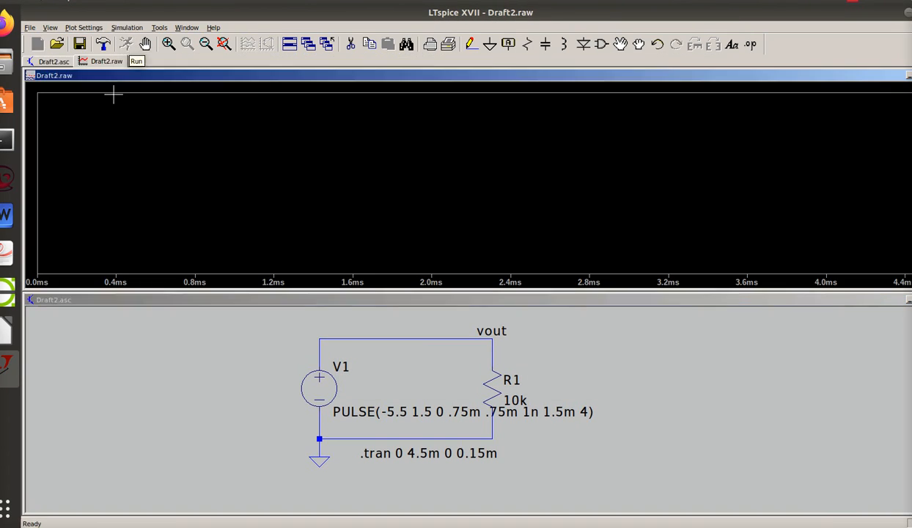
left_click(423, 334)
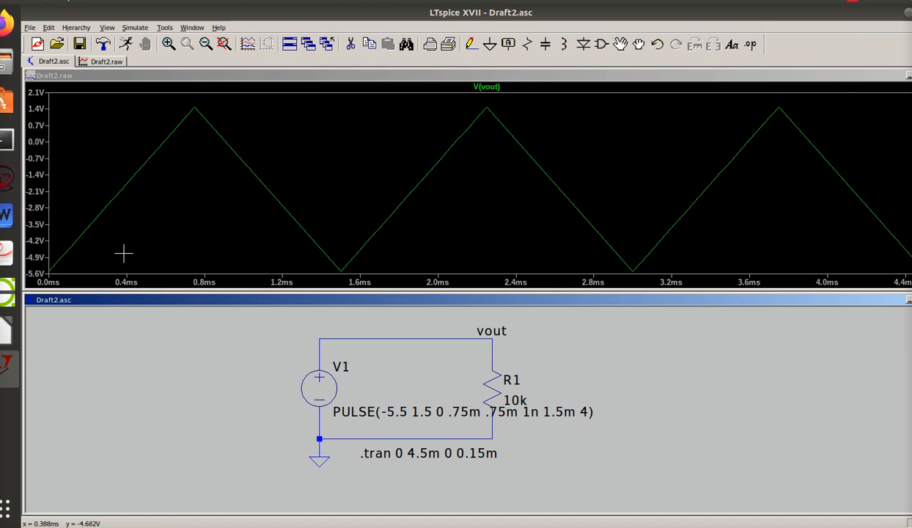
left_click(7, 334)
left_click(124, 393)
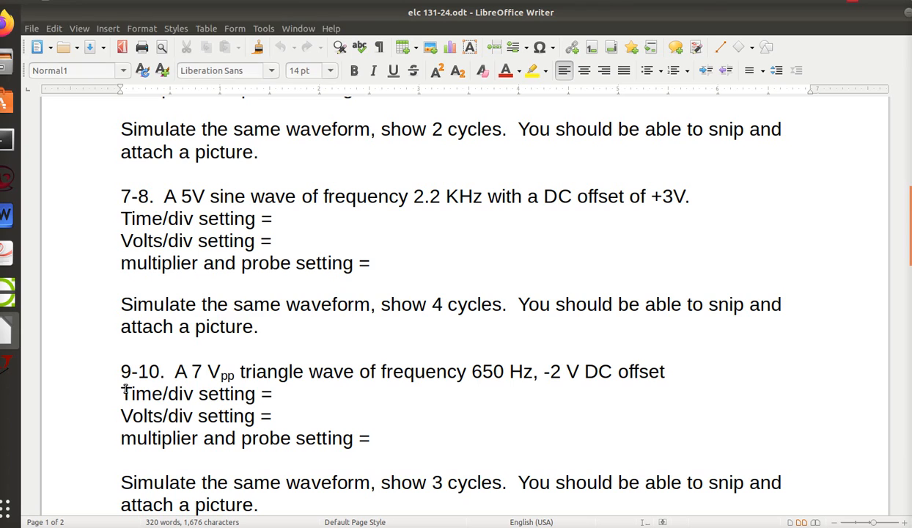